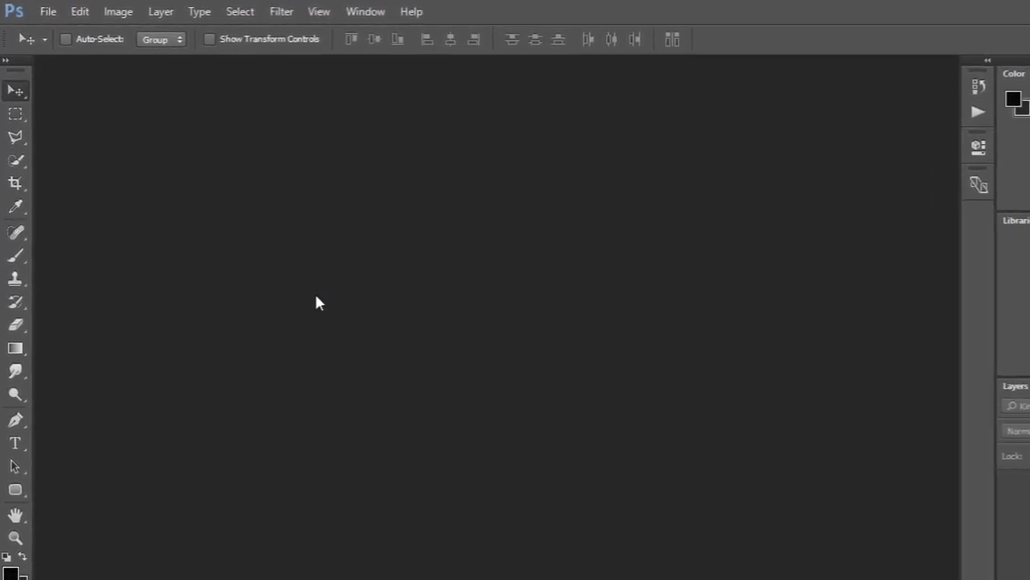
# Open girl-1848454_1920.jpg from Downloads, loading it into Camera Raw.
pyautogui.click(53, 15)
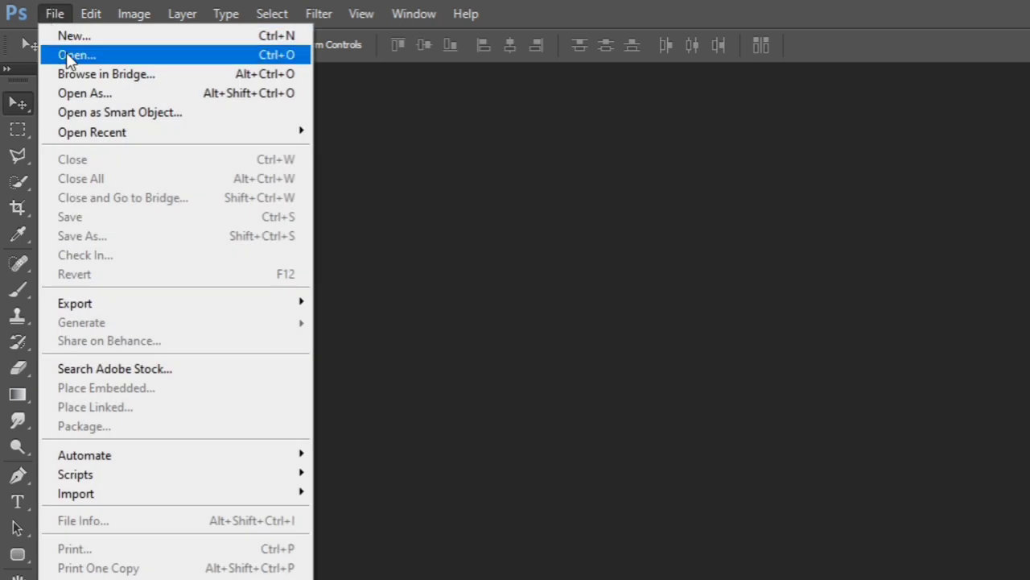
pyautogui.click(67, 57)
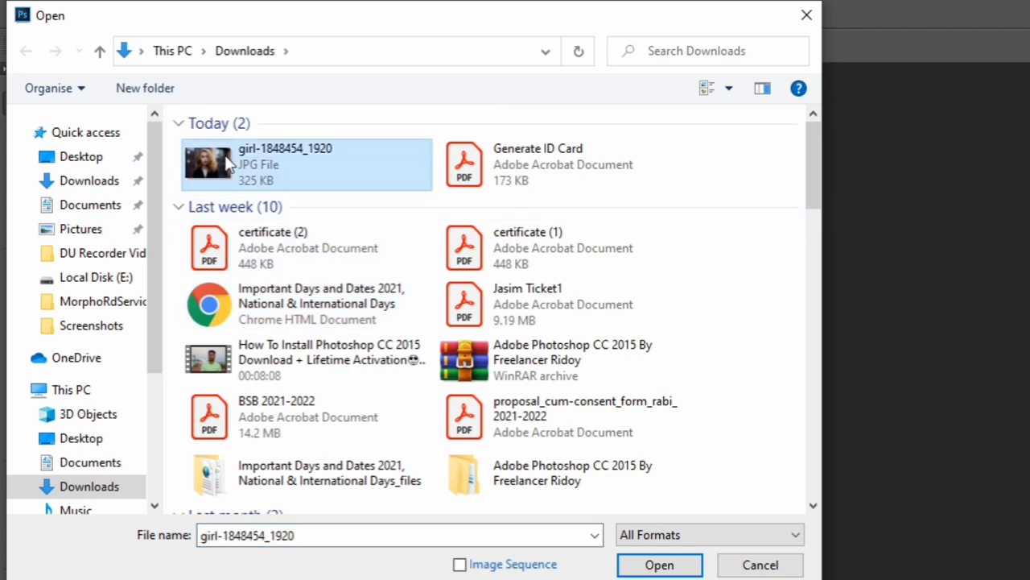
pyautogui.click(632, 563)
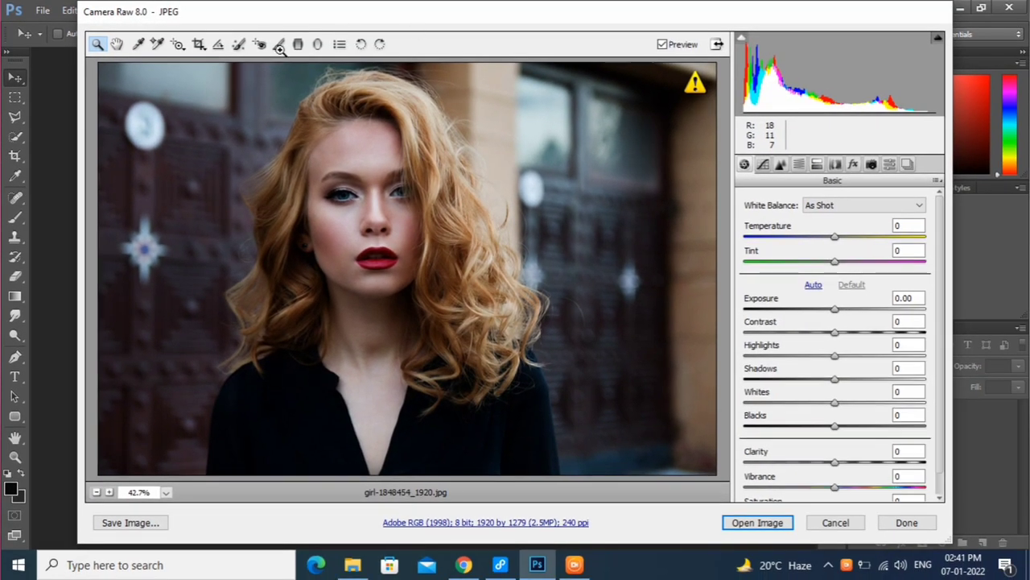
# Bring the portrait out of Camera Raw as a document and convert its Background into Layer 0.
pyautogui.click(743, 524)
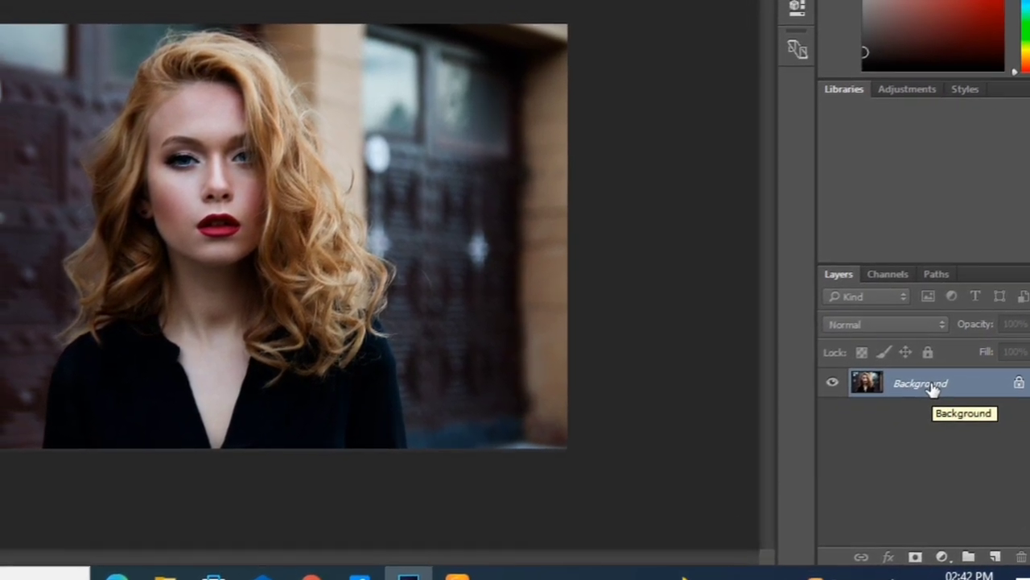
pyautogui.doubleClick(938, 389)
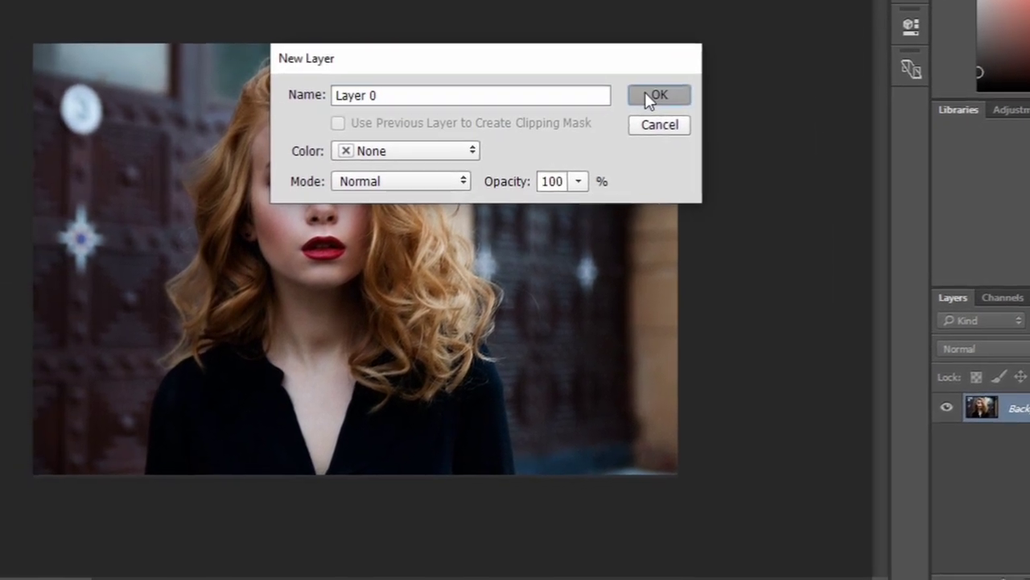
pyautogui.click(632, 103)
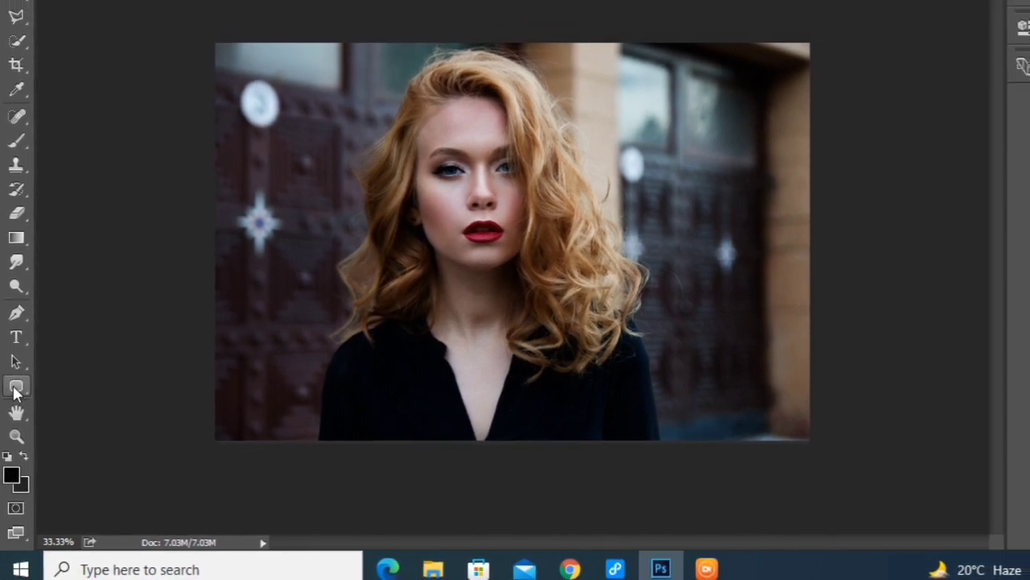
# Draw a 50 px-radius rounded rectangle stretched to cover the whole 1923×1279 photo.
pyautogui.rightClick(16, 390)
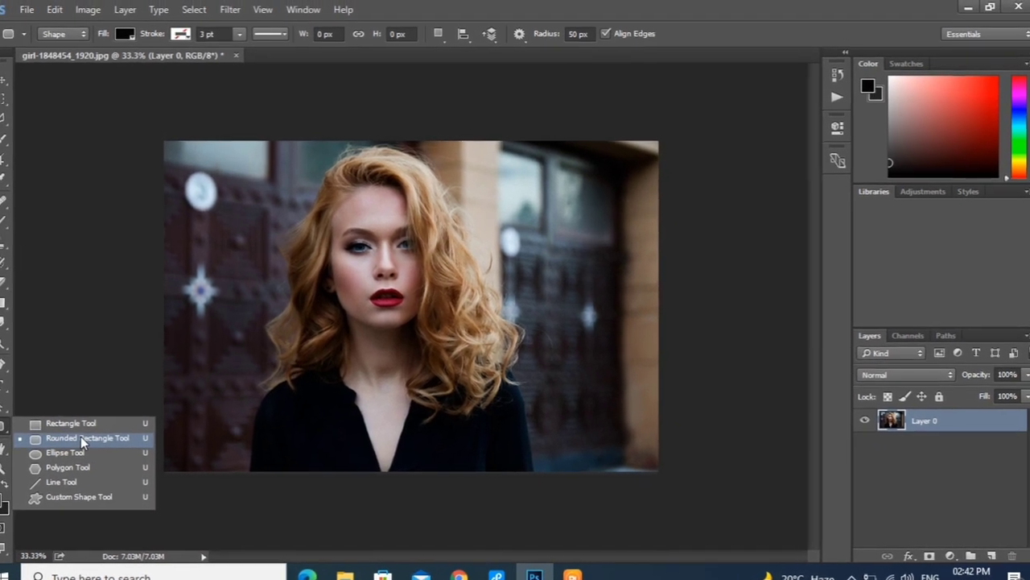
pyautogui.click(62, 456)
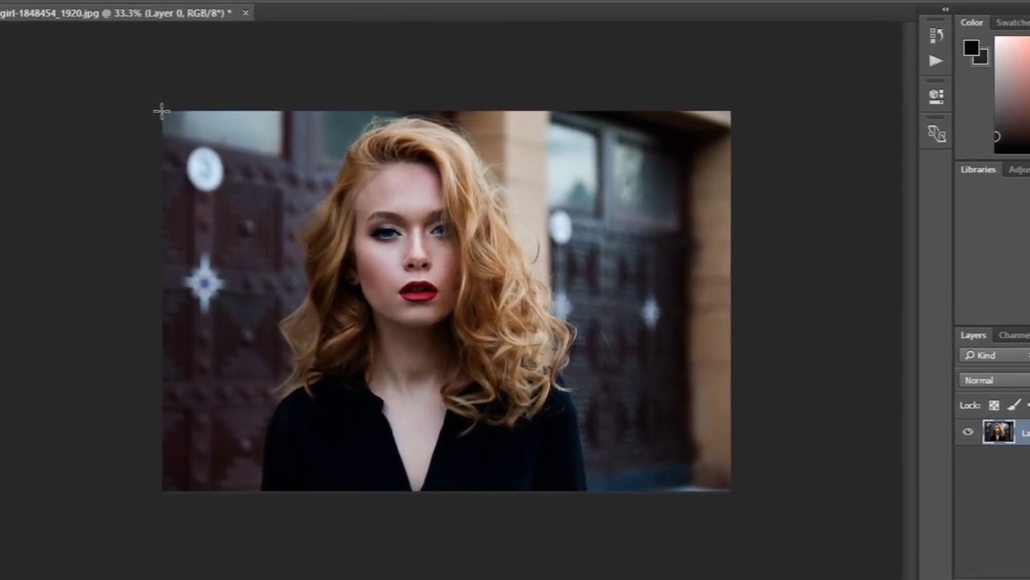
pyautogui.moveTo(159, 106); pyautogui.dragTo(245, 217)
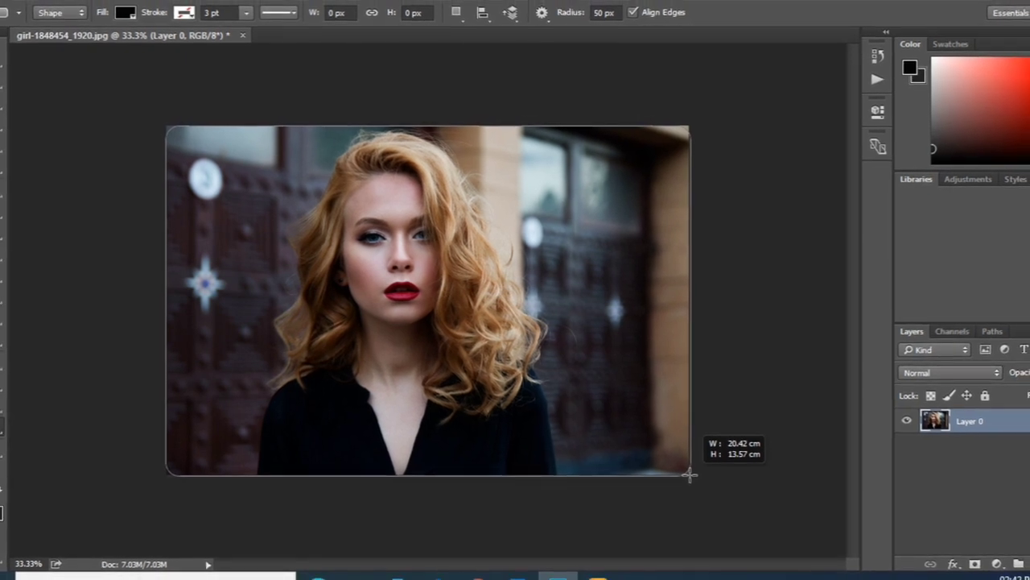
pyautogui.moveTo(685, 474); pyautogui.dragTo(668, 465)
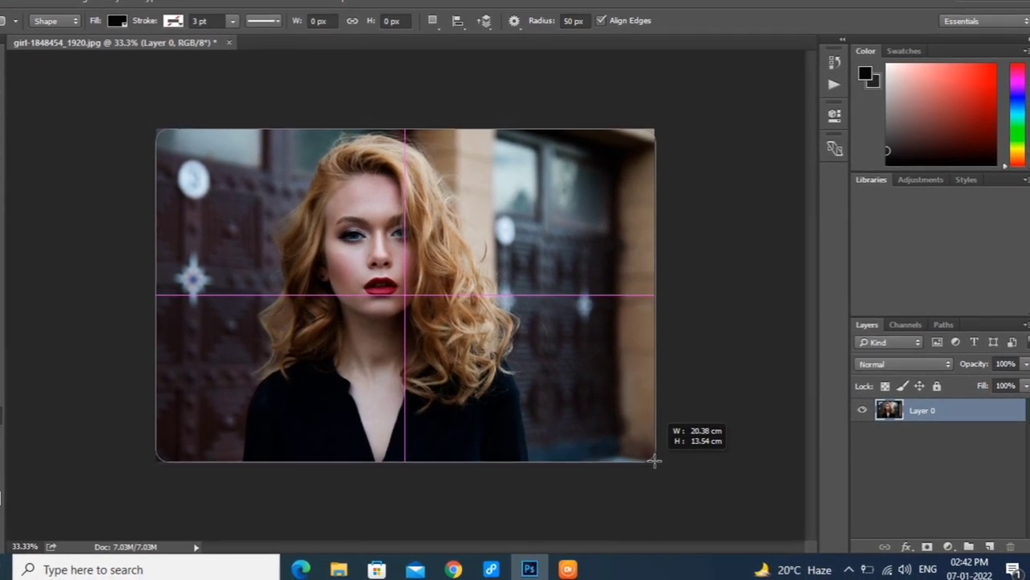
pyautogui.moveTo(669, 465); pyautogui.dragTo(645, 459)
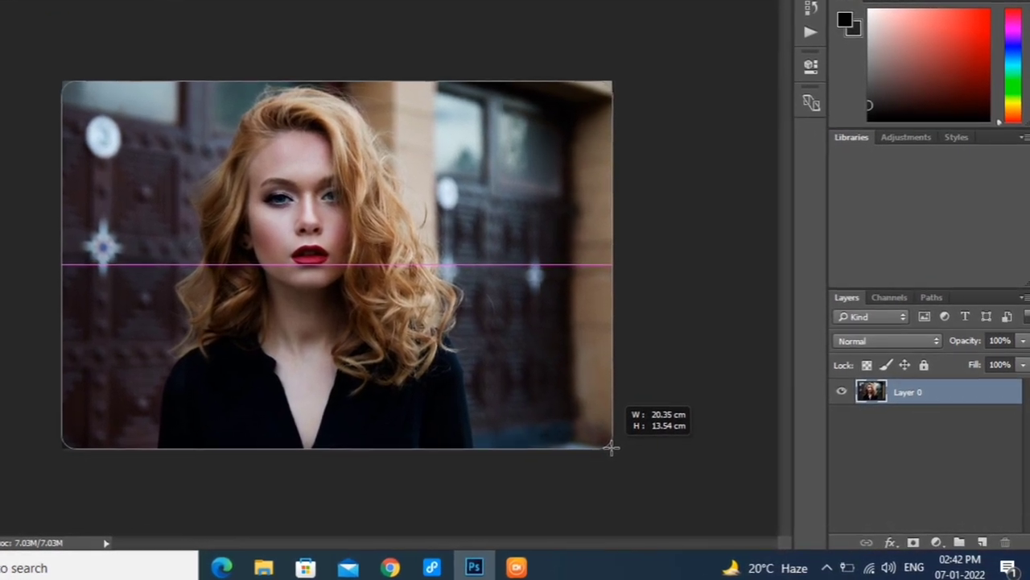
pyautogui.moveTo(626, 453); pyautogui.dragTo(604, 445)
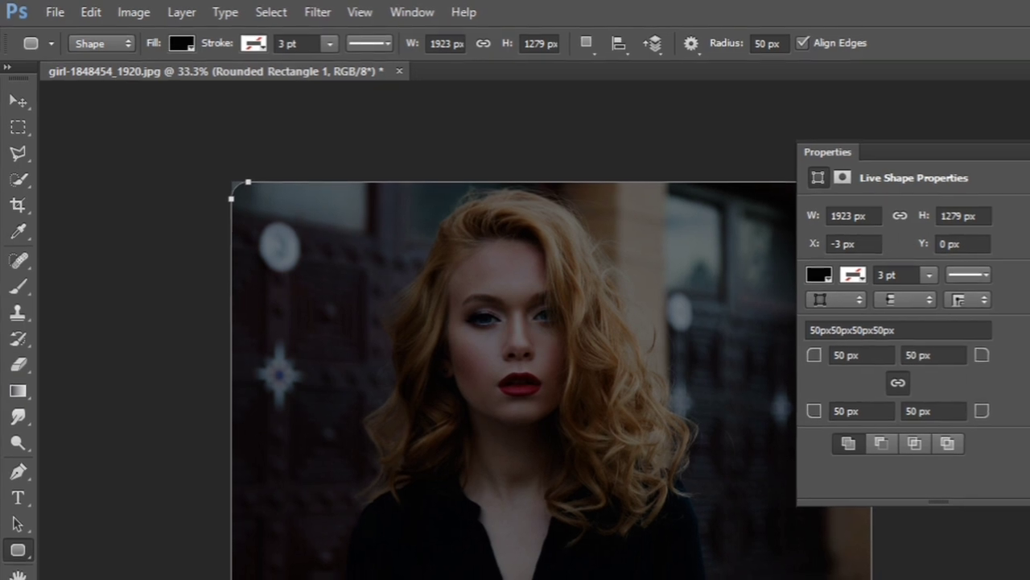
# Close the shape's Properties panel and check the Select menu without choosing a command.
pyautogui.click(1006, 148)
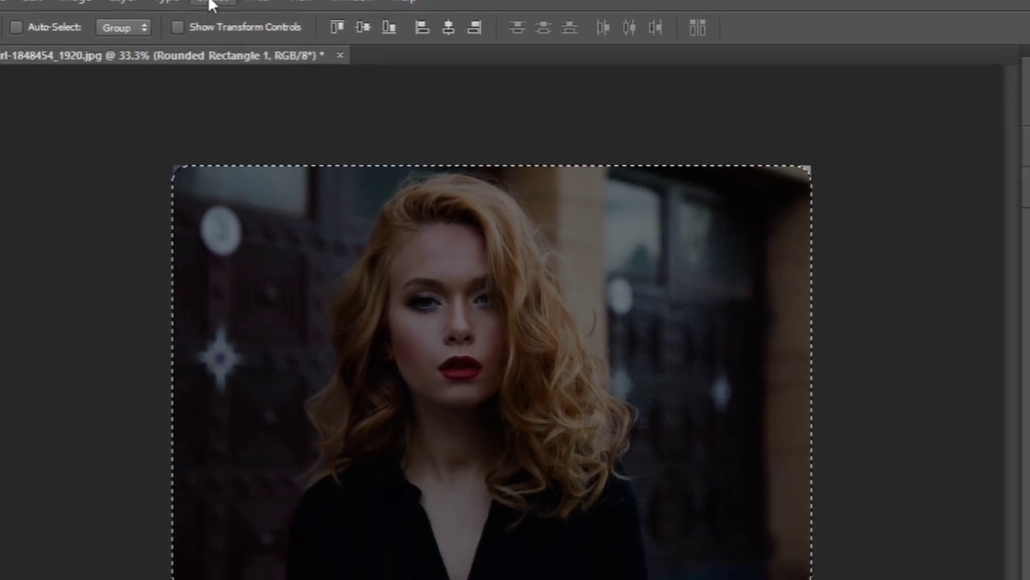
pyautogui.click(211, 4)
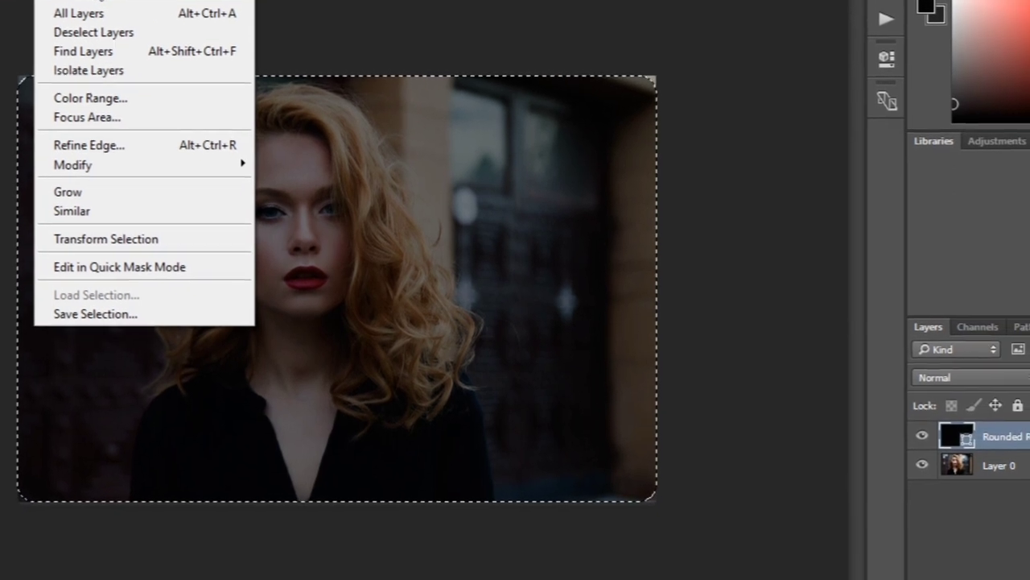
pyautogui.press('Escape')
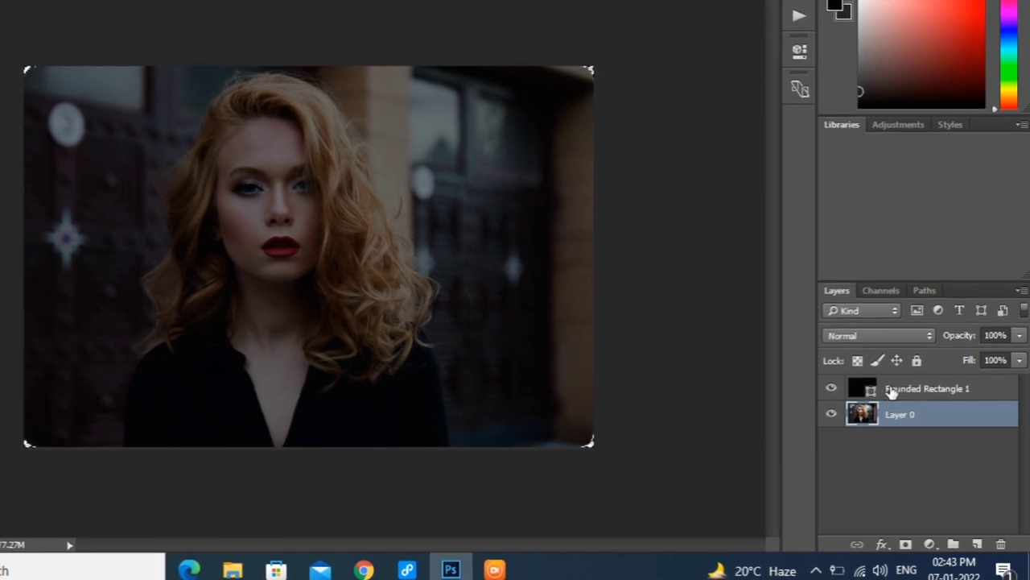
# Hide the Rounded Rectangle 1 layer's visibility, then make it the active layer.
pyautogui.click(835, 393)
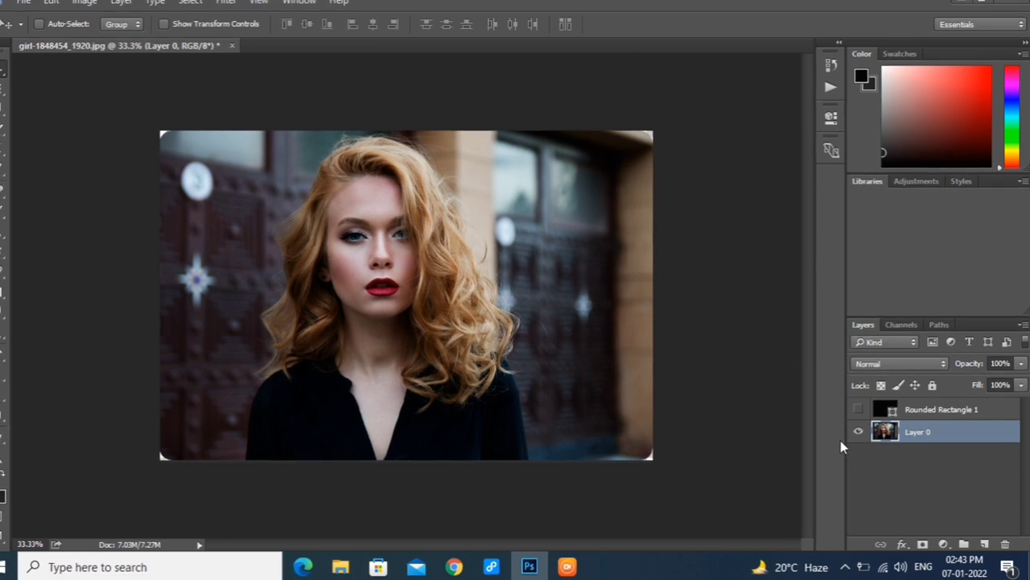
pyautogui.click(930, 414)
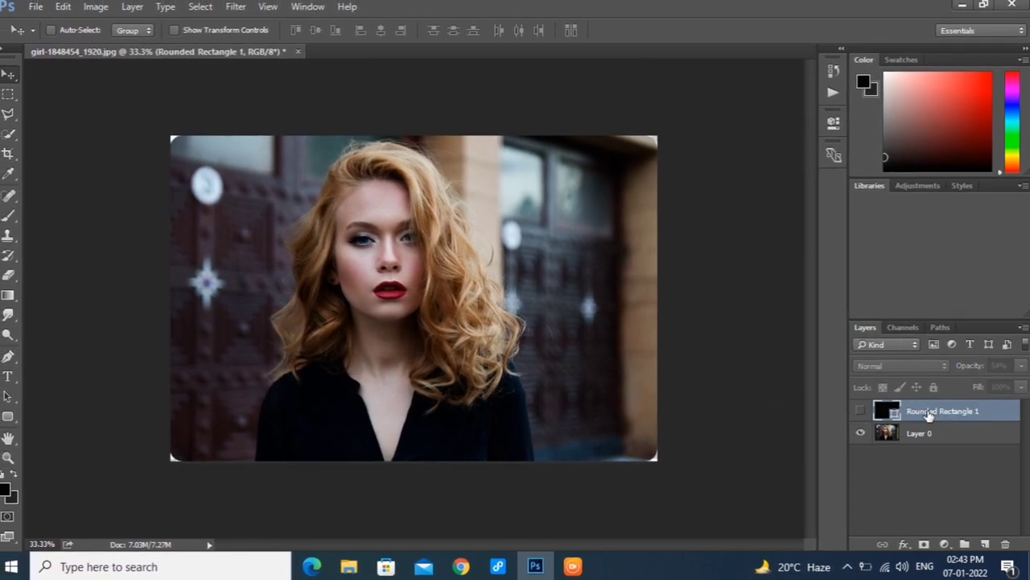
# Delete the Rounded Rectangle 1 shape layer and confirm the removal.
pyautogui.click(1006, 545)
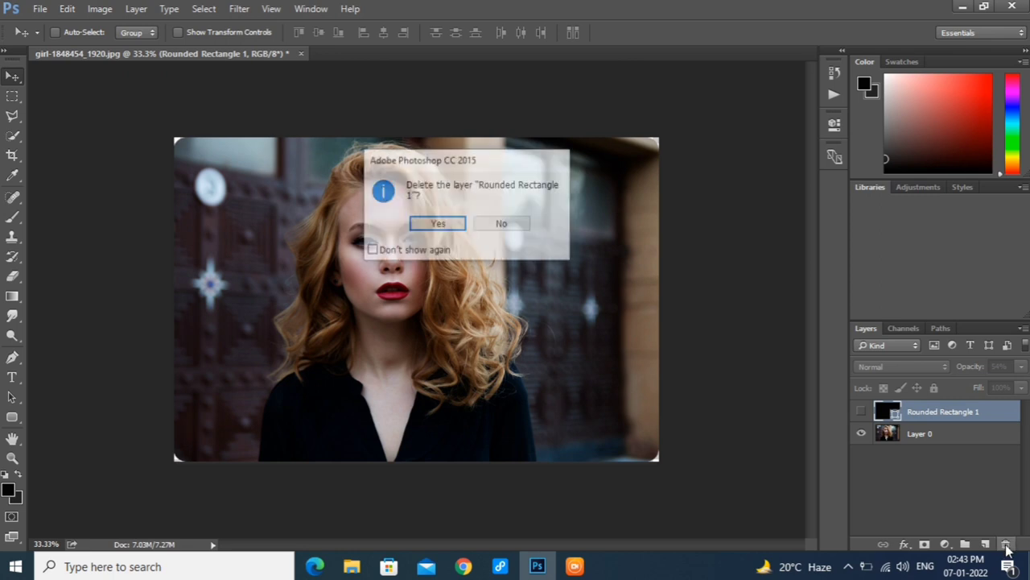
pyautogui.click(438, 225)
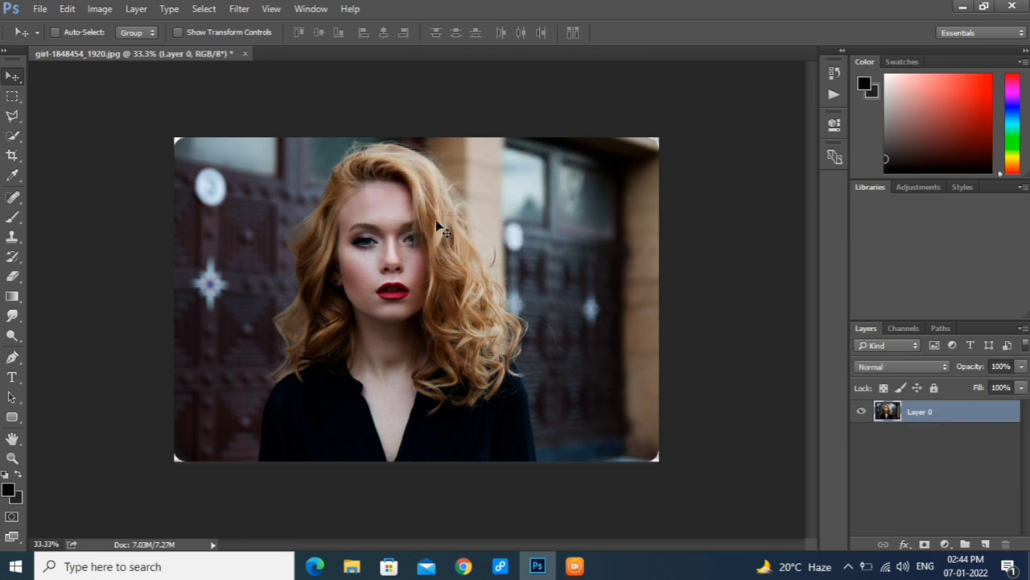